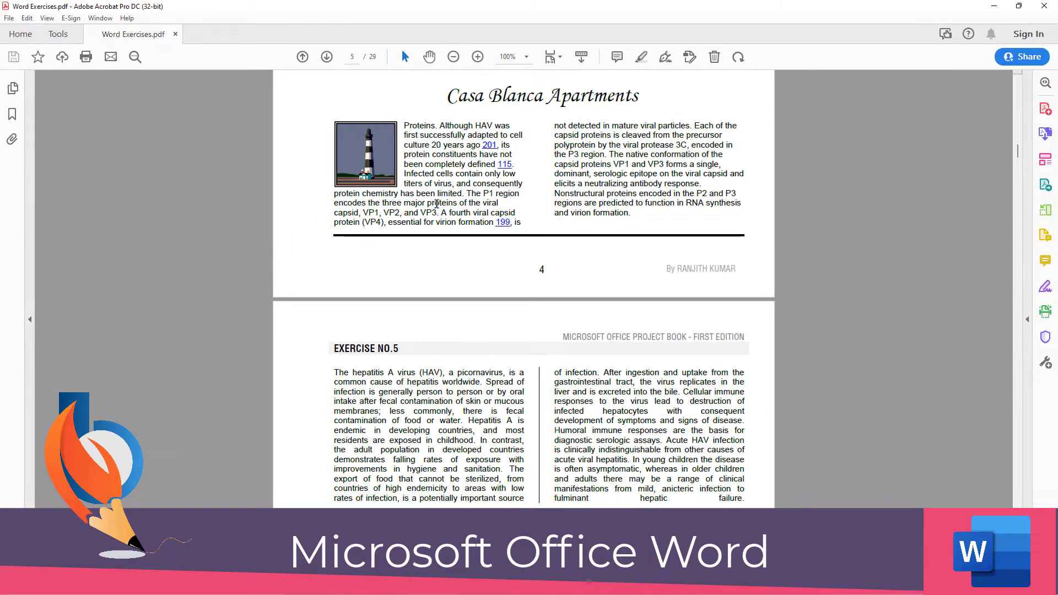
# Examine the Exercise No.5 layout in the Word Exercises PDF and switch to the blank Word document.
pyautogui.scroll(-5, 437, 204)
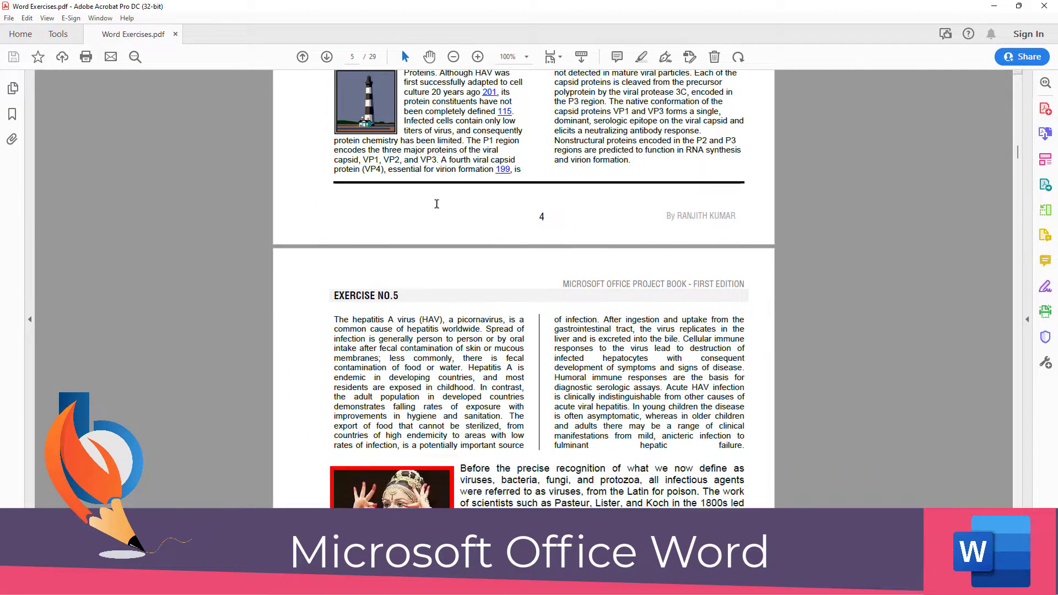
pyautogui.scroll(-4, 436, 204)
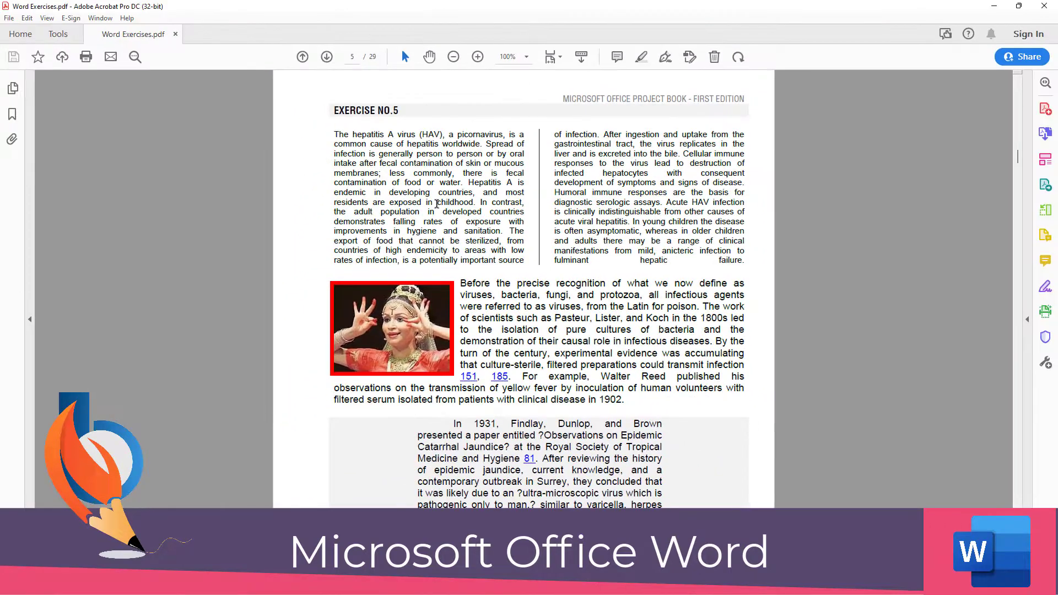
pyautogui.click(993, 6)
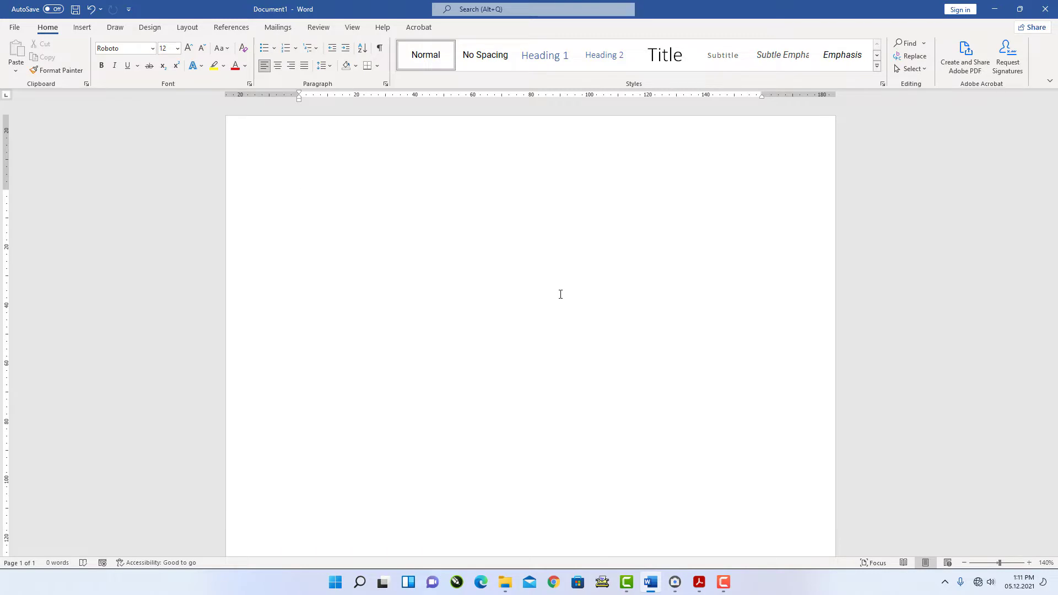
# Generate one ten-sentence sample paragraph with =rand(1,10) and justify it.
pyautogui.write('=ra')
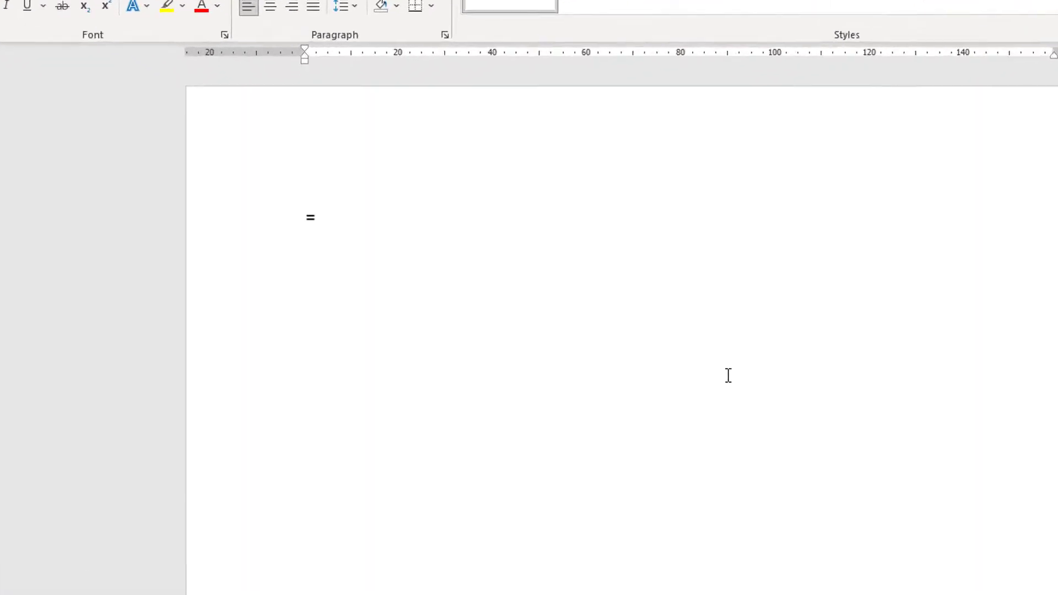
pyautogui.write('nd')
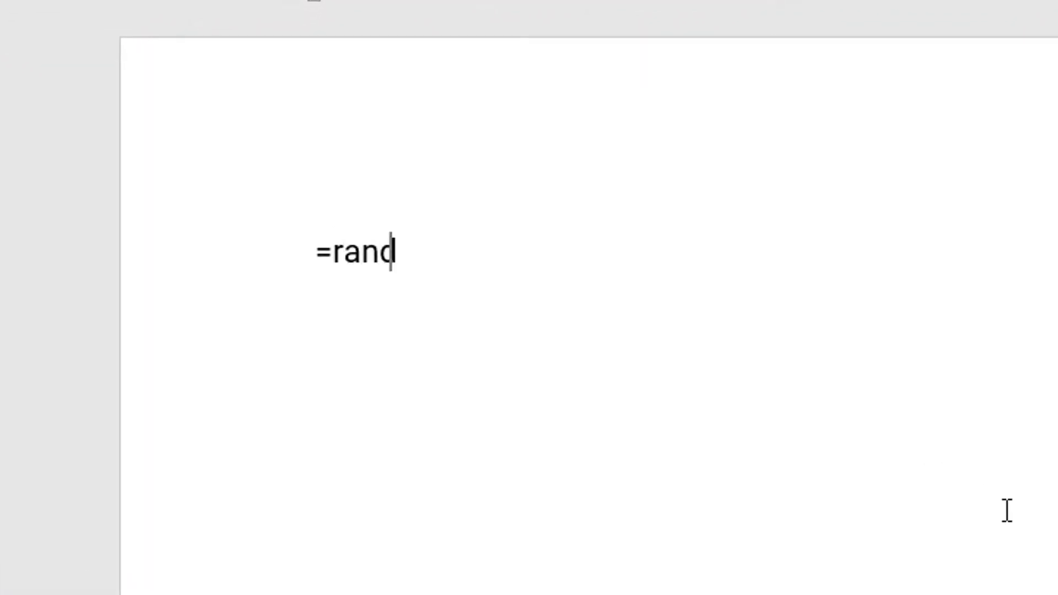
pyautogui.write('(1,10)')
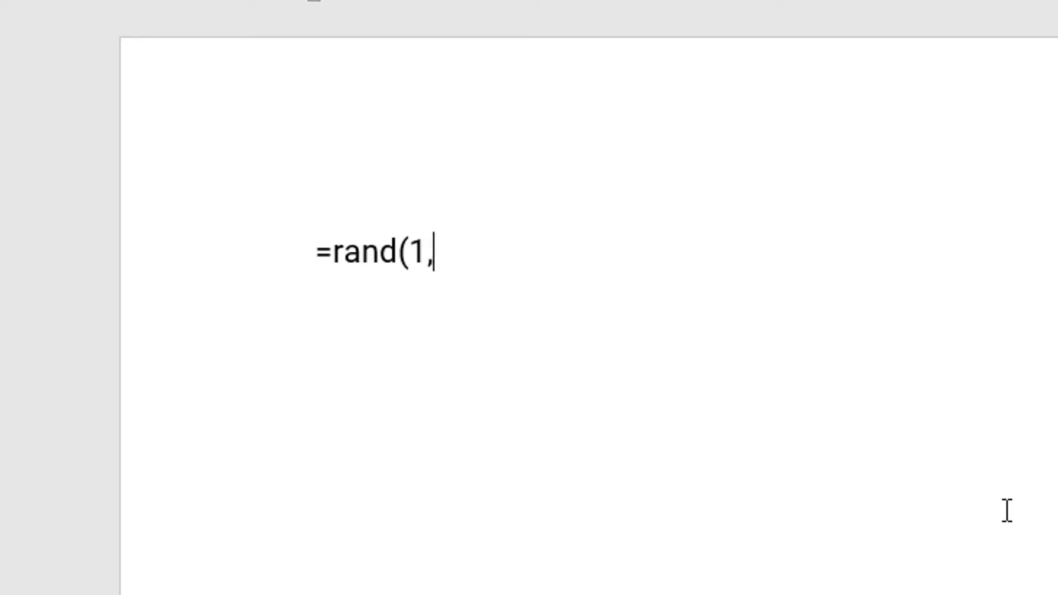
pyautogui.press('Return')
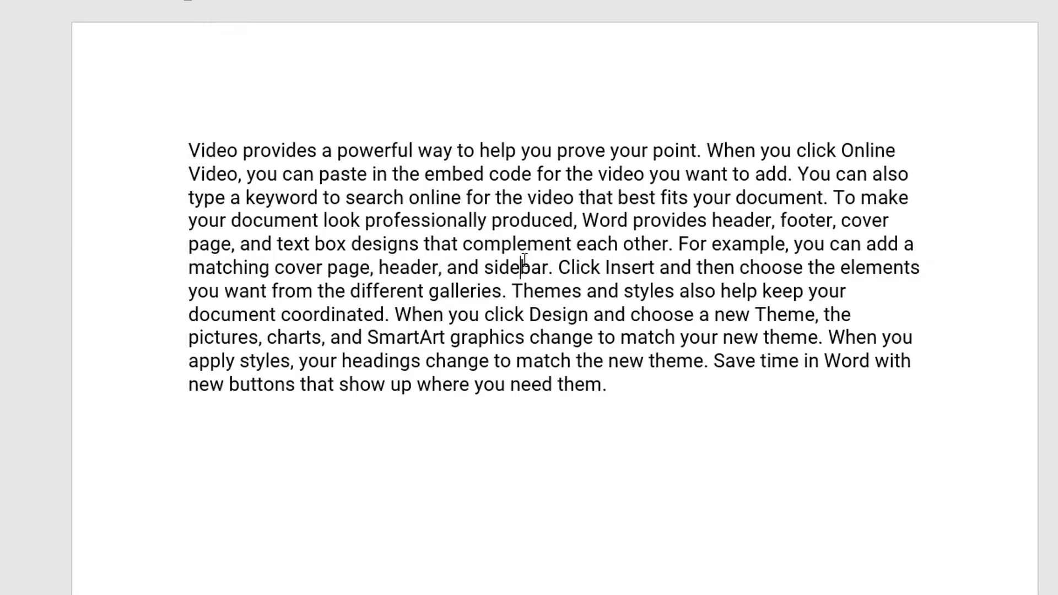
pyautogui.hotkey('ctrl', 'j')
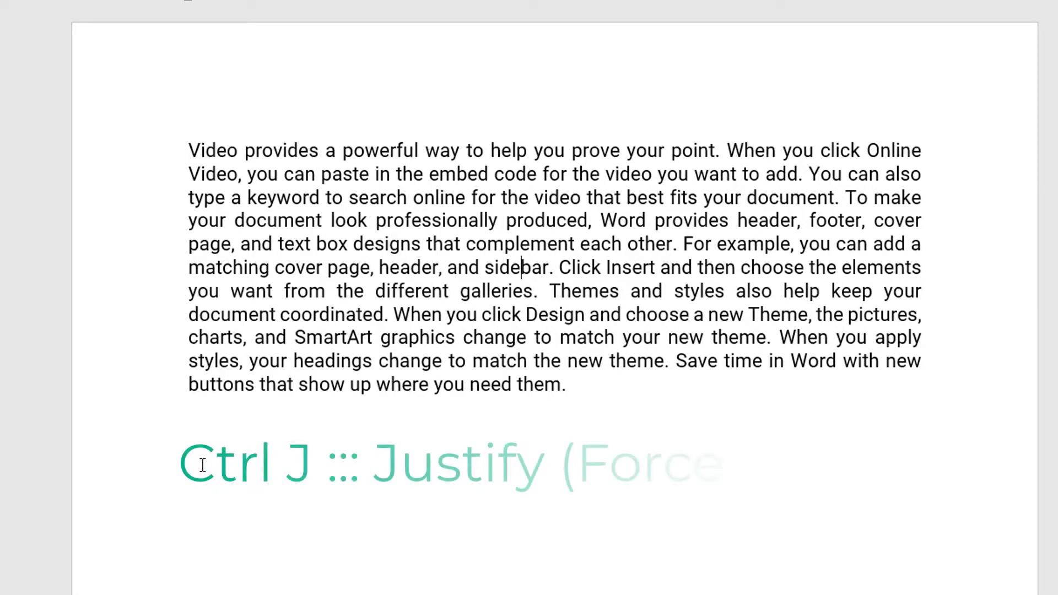
pyautogui.click(299, 458)
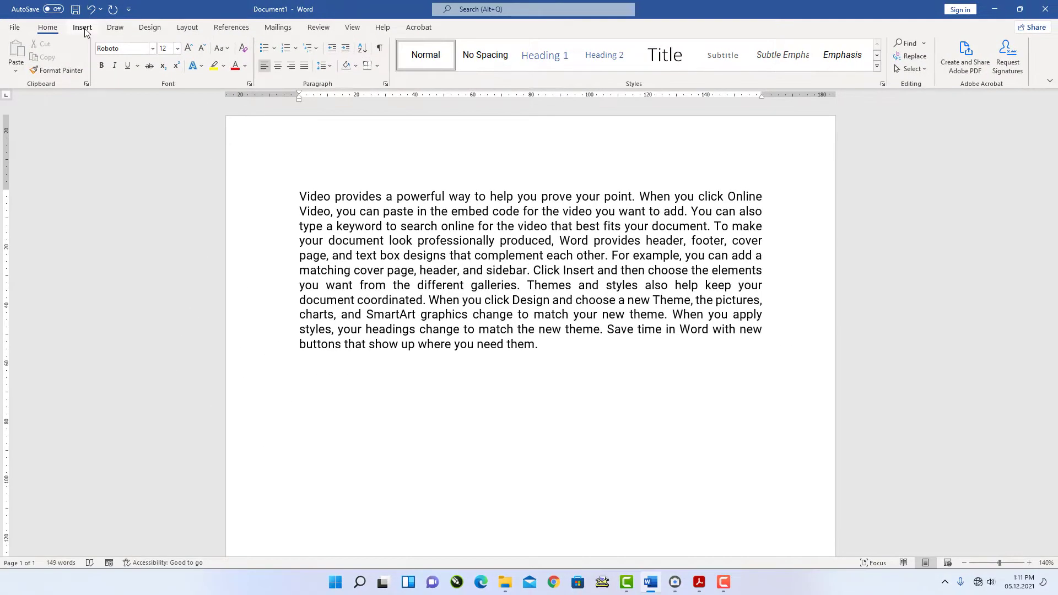
pyautogui.click(73, 23)
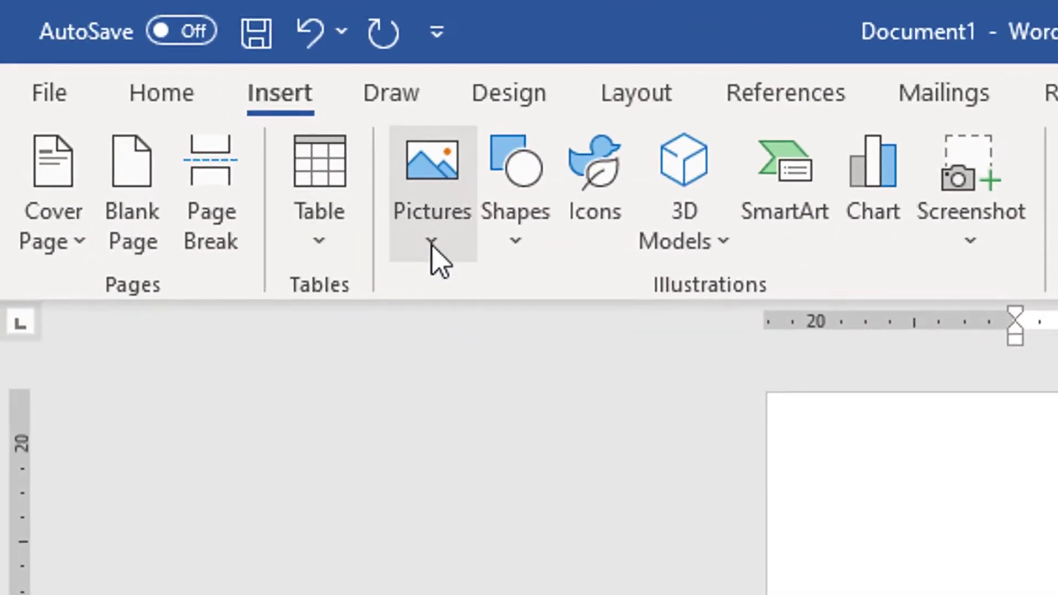
pyautogui.click(260, 146)
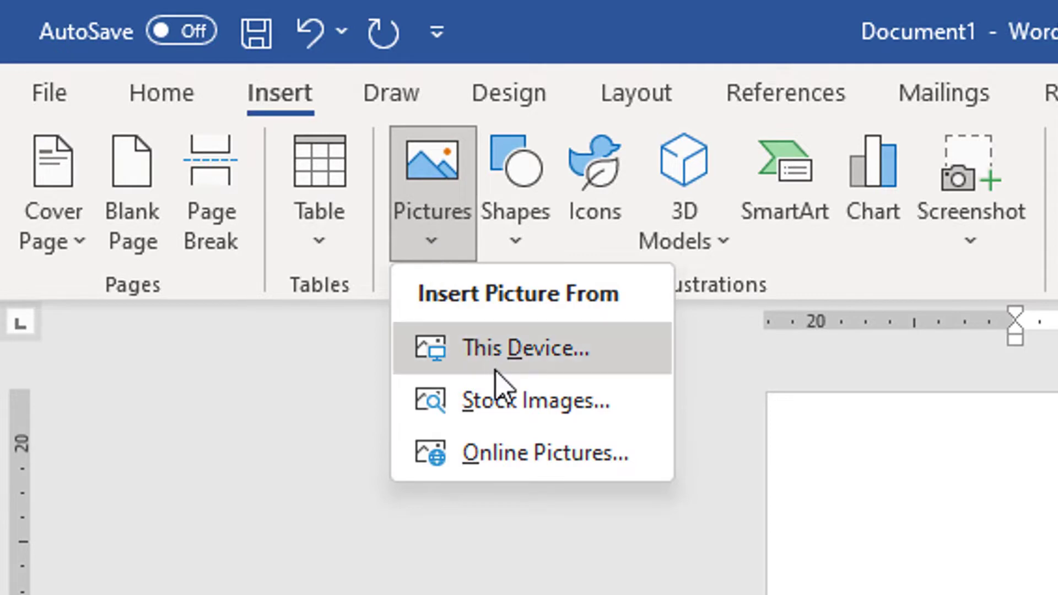
pyautogui.click(606, 368)
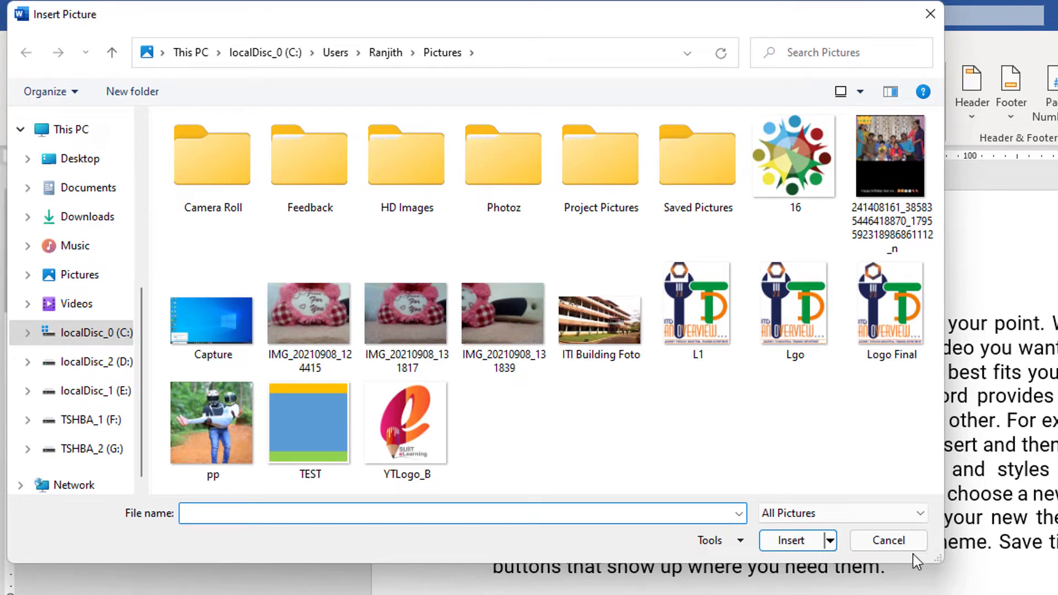
pyautogui.click(892, 545)
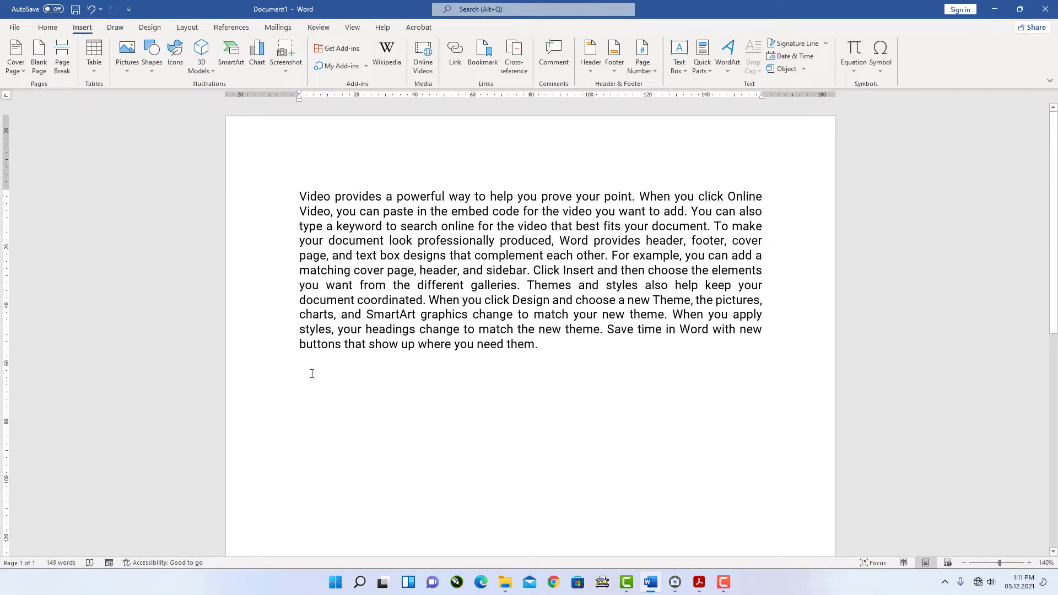
pyautogui.press('alt')
pyautogui.press('i')
pyautogui.press('p')
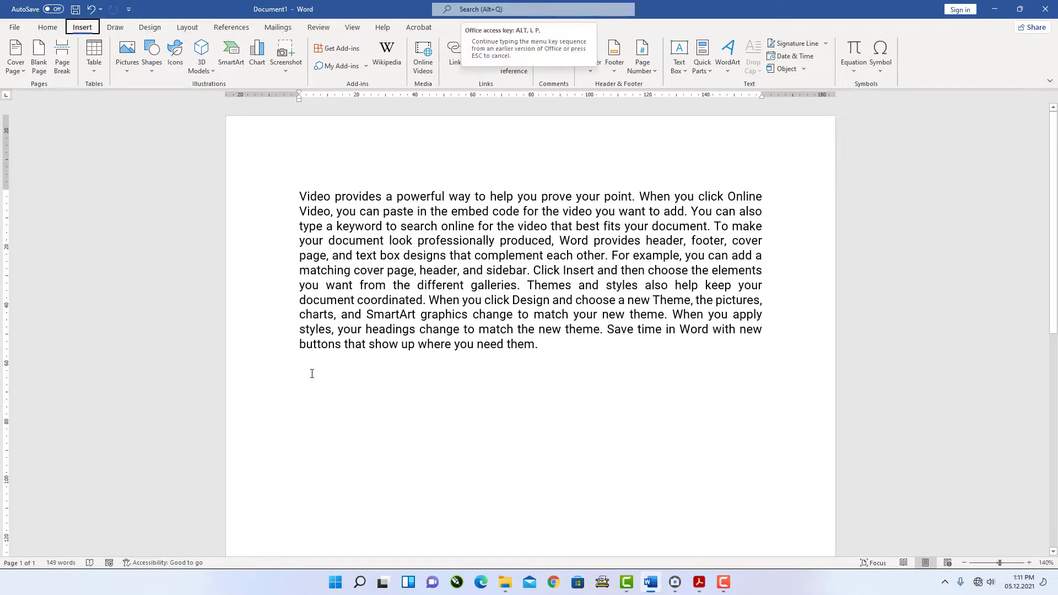
pyautogui.press('f')
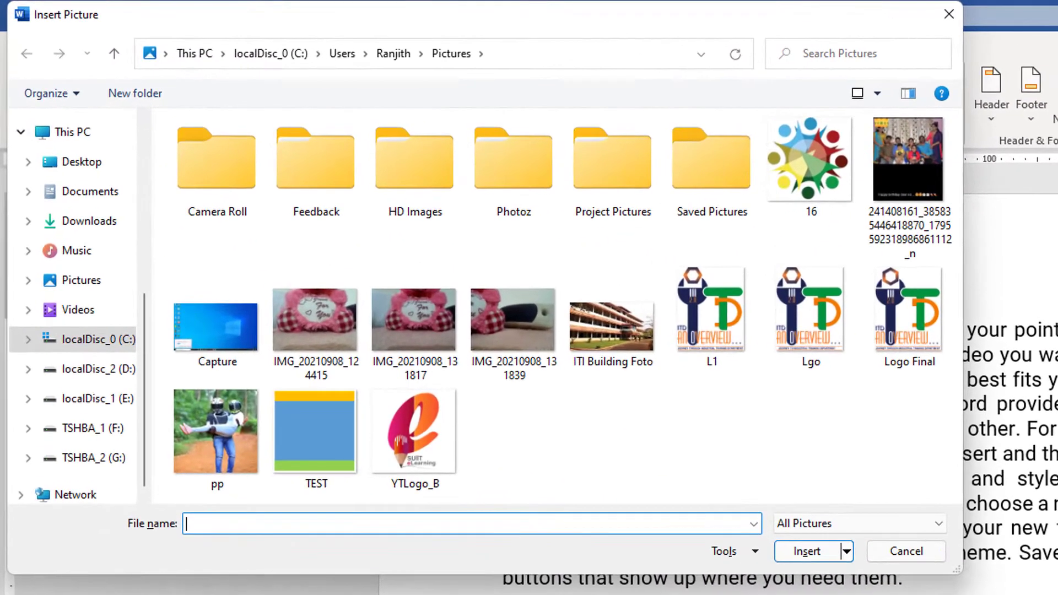
pyautogui.click(952, 22)
# Write the note lines "Alt I P F" and "Insert Picture File" below the paragraph and delete them again.
pyautogui.write('Alt I')
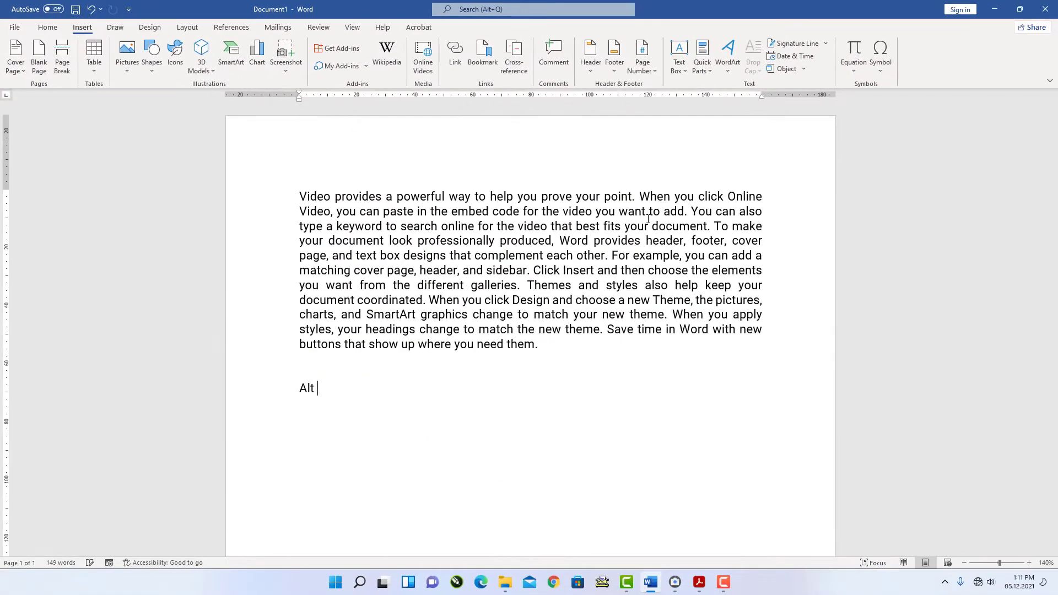
pyautogui.write(' P F ')
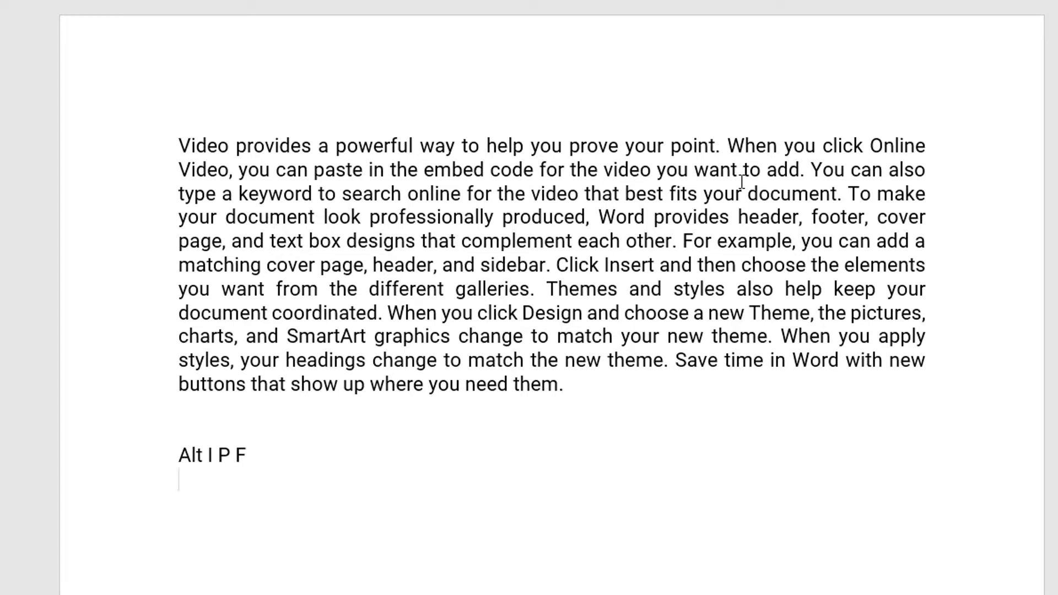
pyautogui.write('Insert P')
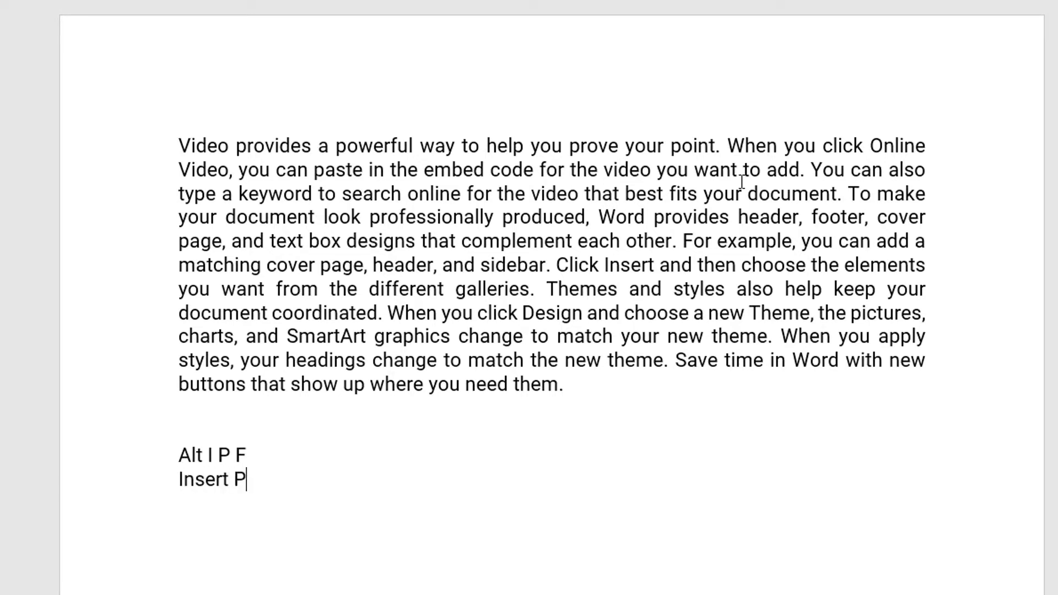
pyautogui.write('icture ')
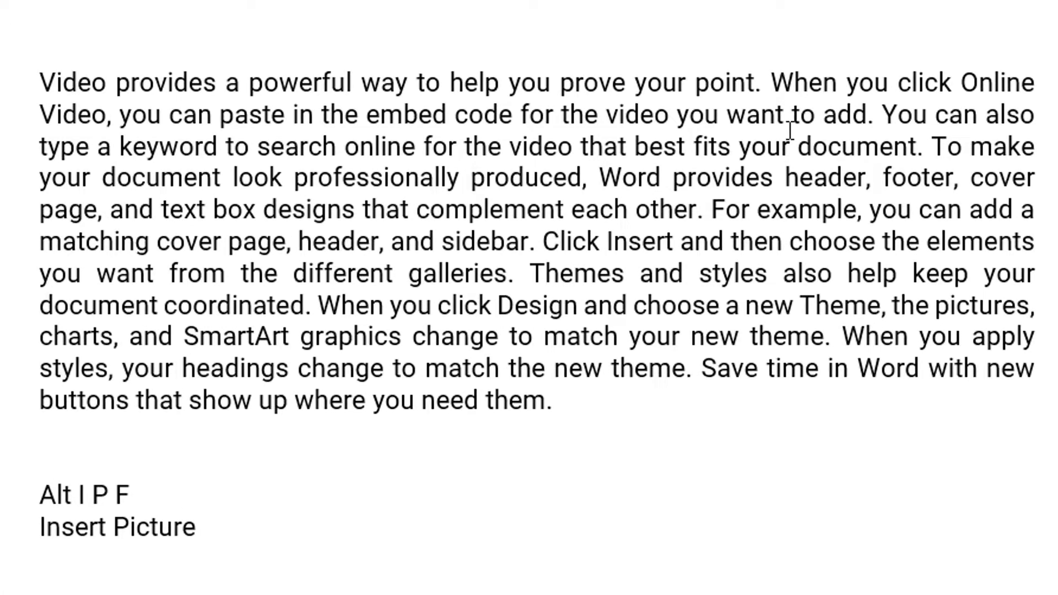
pyautogui.write('File')
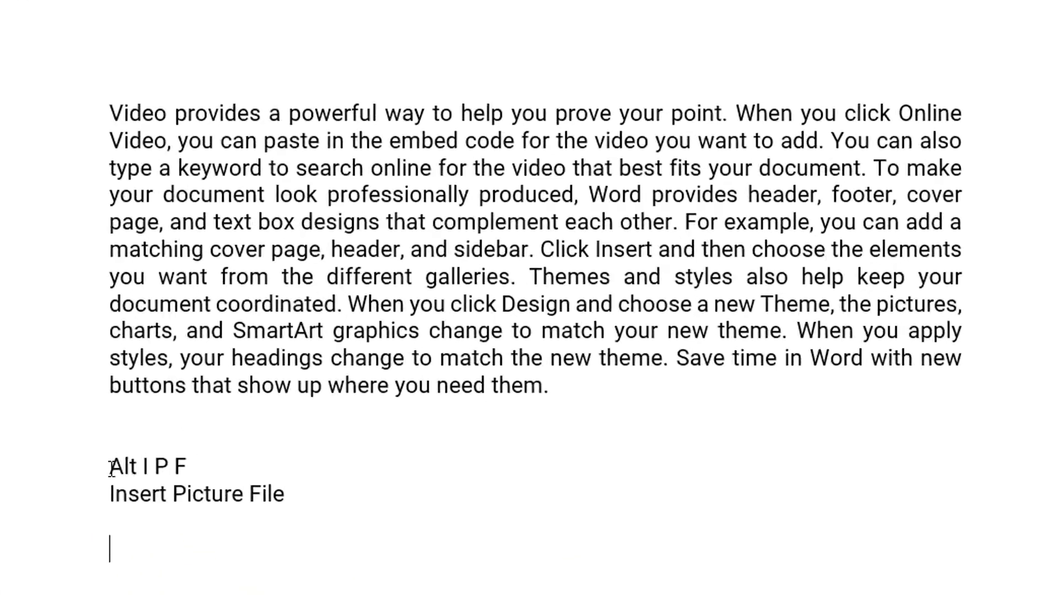
pyautogui.moveTo(298, 389); pyautogui.dragTo(404, 399)
pyautogui.press('Delete')
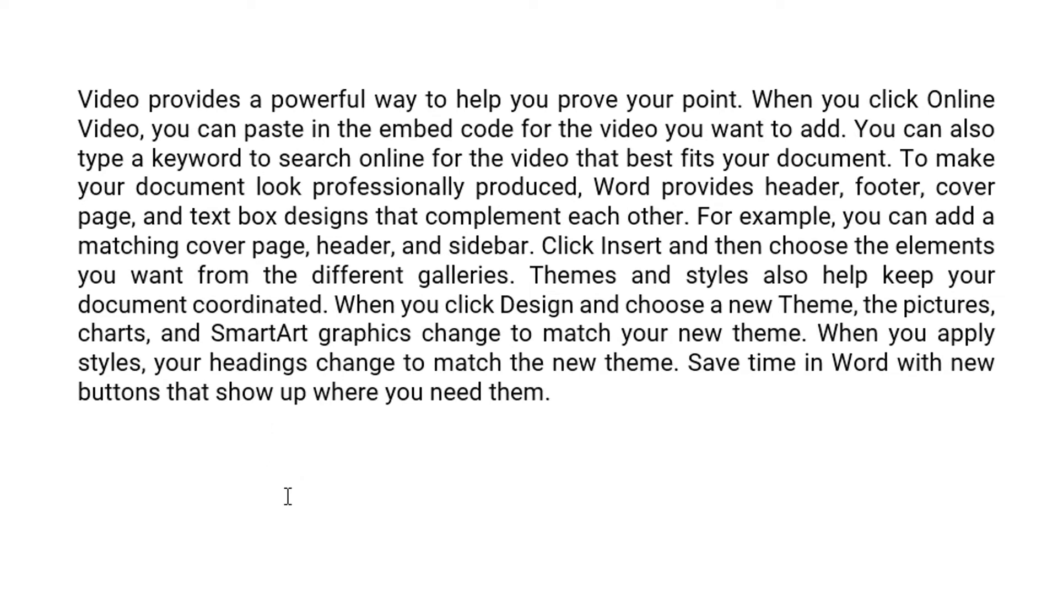
# Insert the picture file pp from the Pictures folder below the paragraph.
pyautogui.hotkey('alt', 'i')
pyautogui.press('p')
pyautogui.press('f')
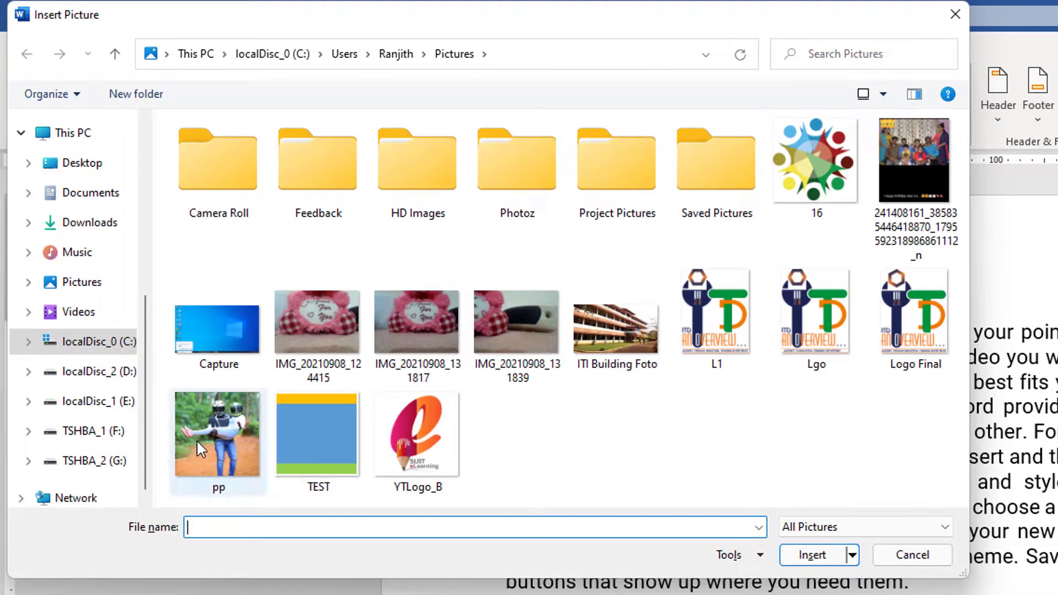
pyautogui.click(84, 287)
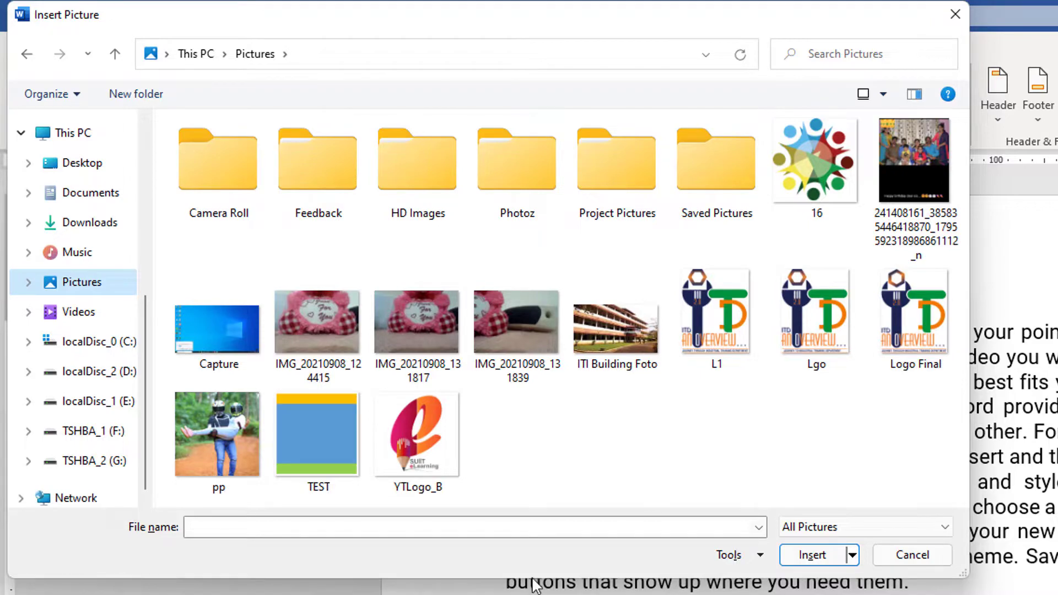
pyautogui.click(220, 435)
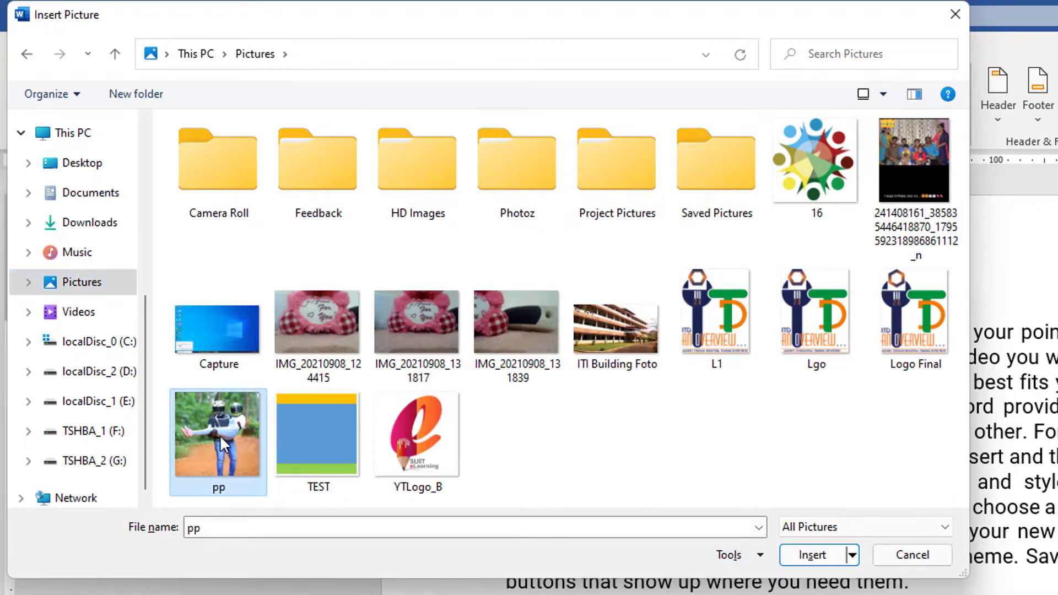
pyautogui.click(812, 555)
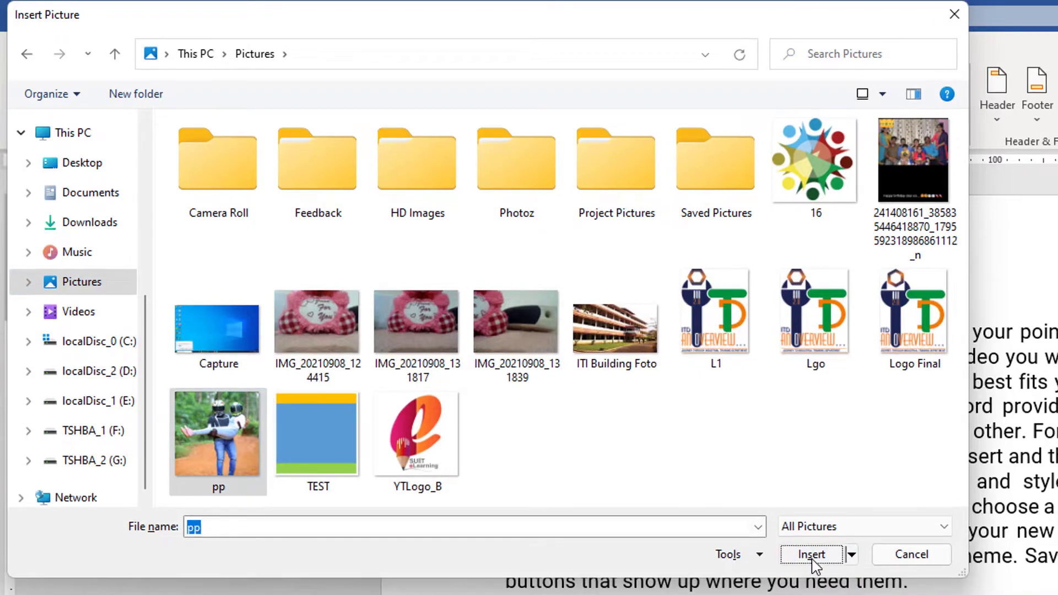
# Shrink the inserted picture proportionally to about 33 mm square so it sits compactly under the paragraph.
pyautogui.scroll(-4, 485, 334)
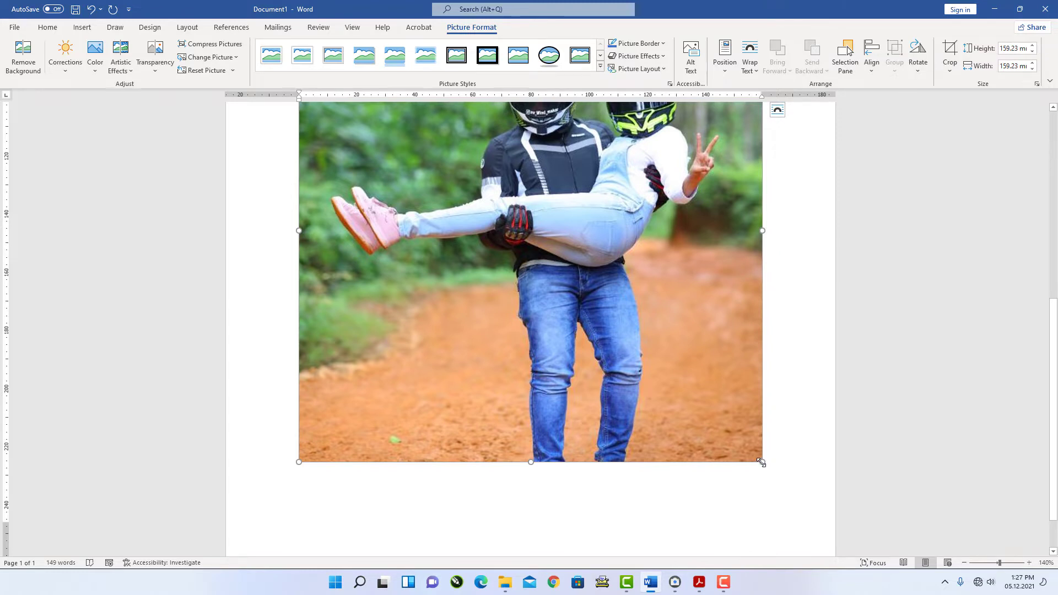
pyautogui.moveTo(761, 461); pyautogui.dragTo(586, 366)
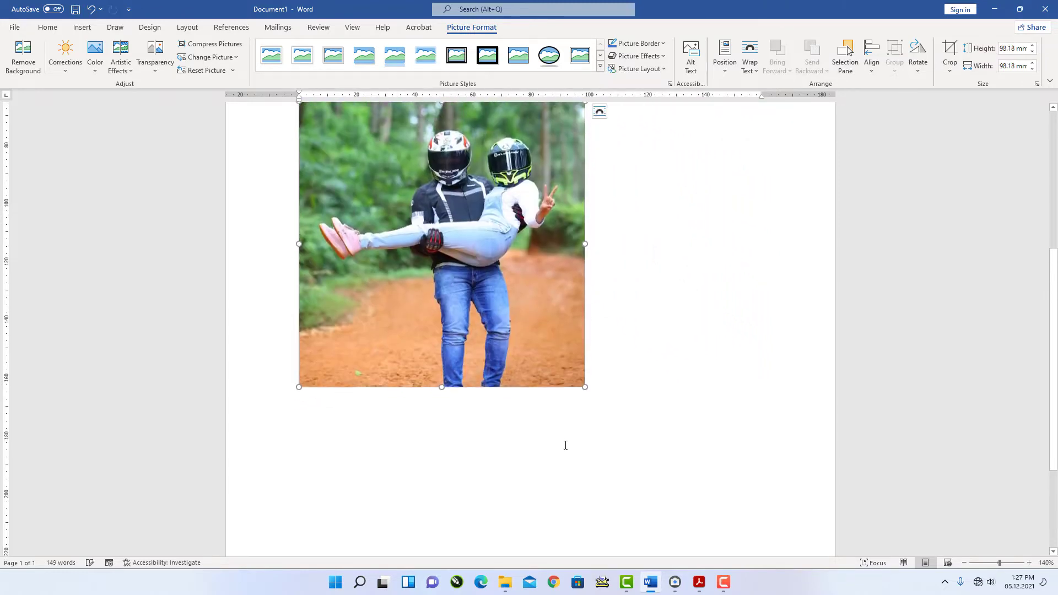
pyautogui.scroll(2, 565, 446)
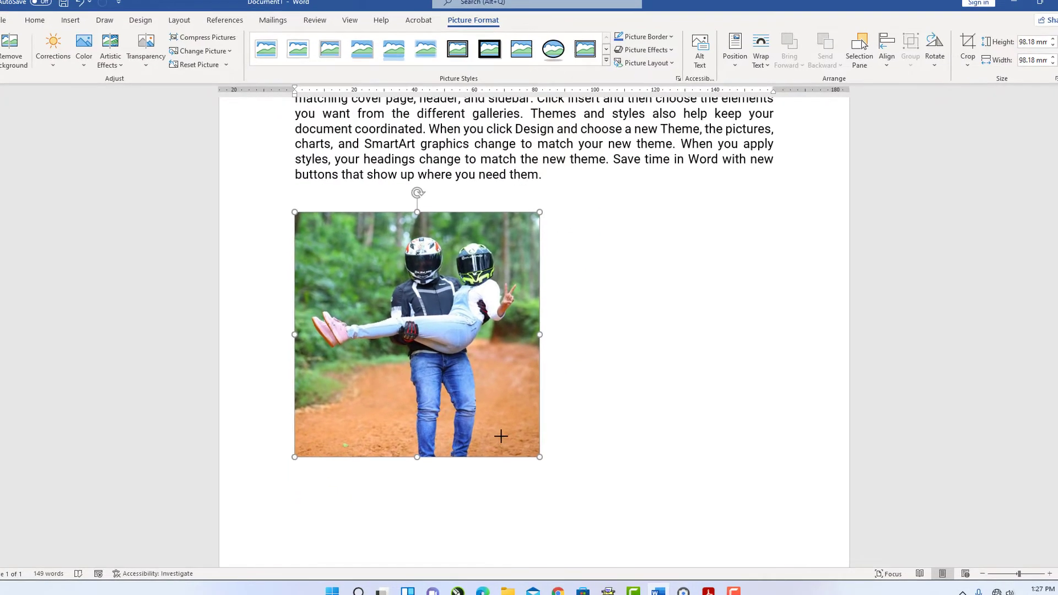
pyautogui.moveTo(501, 436); pyautogui.dragTo(394, 313)
pyautogui.scroll(2, 488, 402)
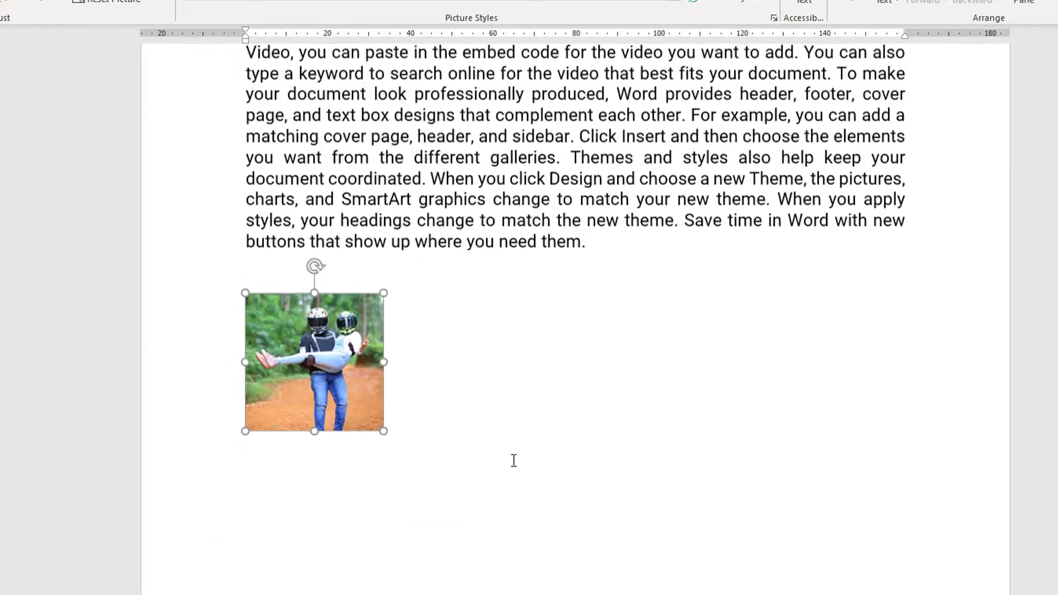
pyautogui.scroll(2, 511, 458)
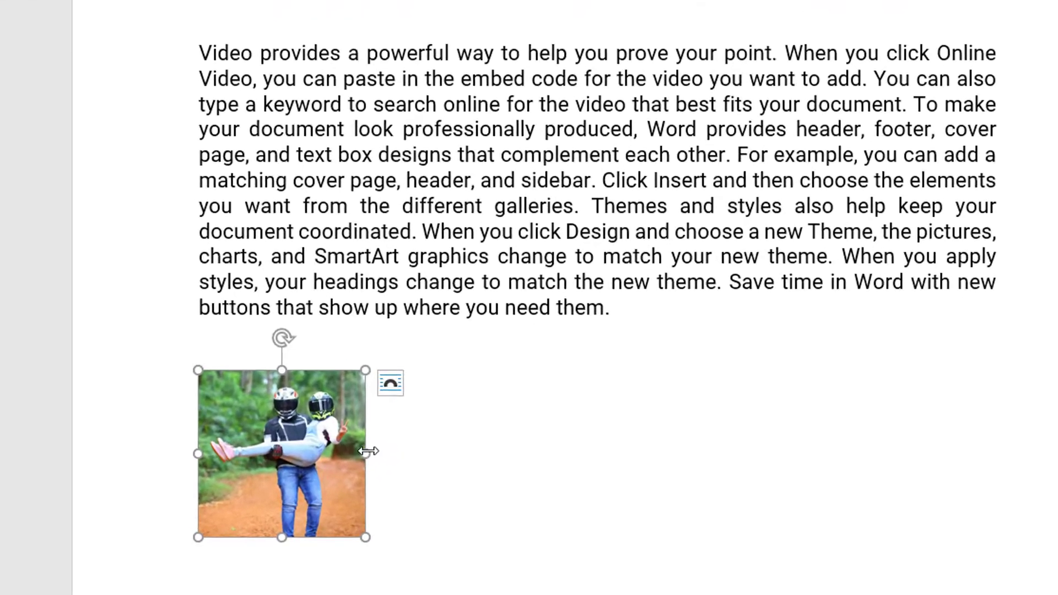
# Try narrowing only the picture's width and undo the change.
pyautogui.moveTo(364, 446)
pyautogui.mouseDown()
pyautogui.moveTo(579, 446)
pyautogui.moveTo(316, 444)
pyautogui.moveTo(344, 446)
pyautogui.mouseUp()
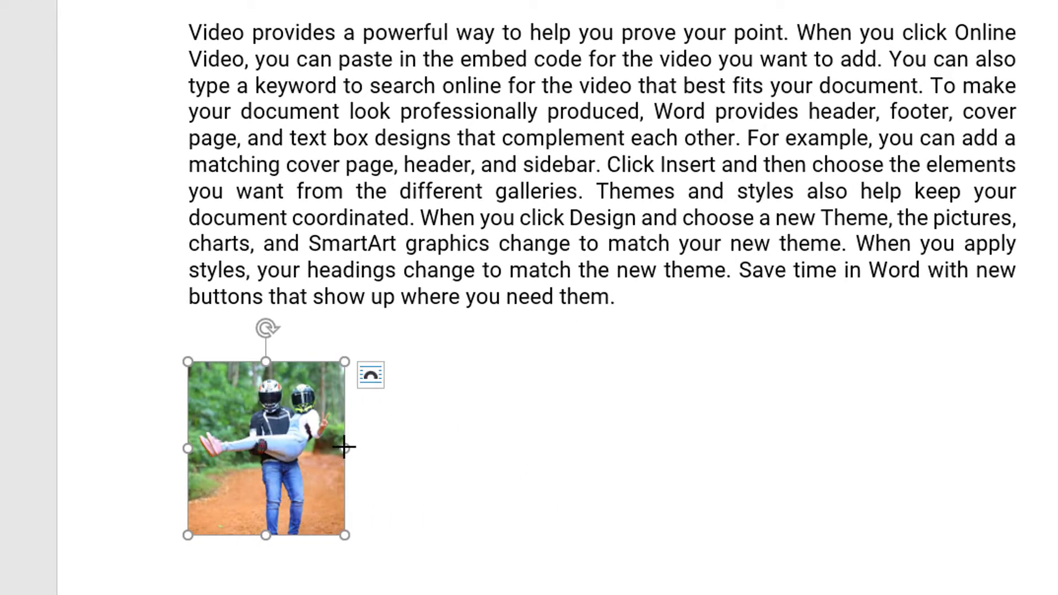
pyautogui.hotkey('ctrl', 'z')
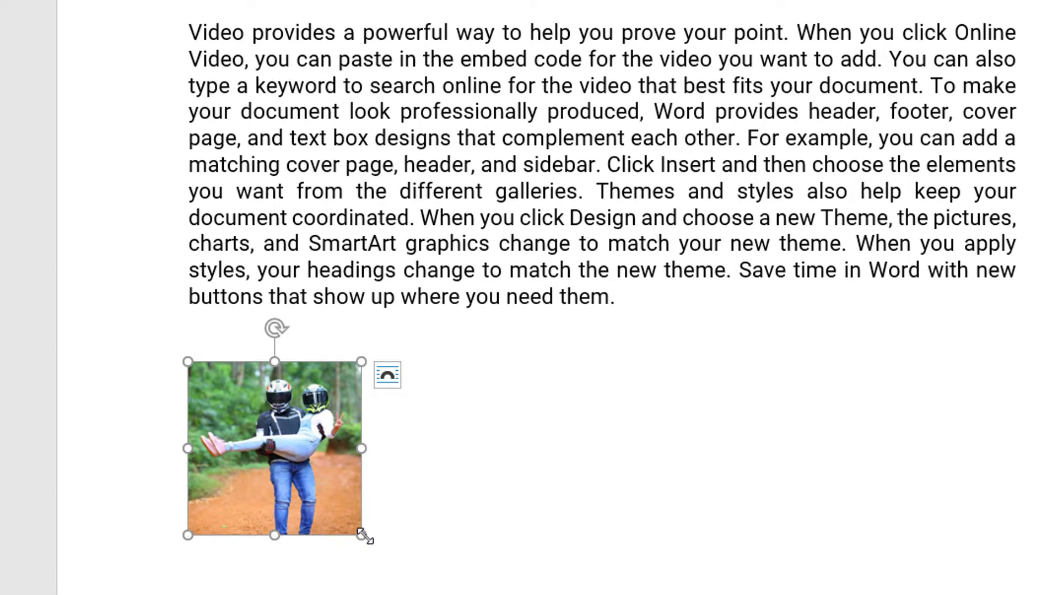
# Resize the picture proportionally so it is slightly larger while keeping its square shape.
pyautogui.moveTo(362, 535); pyautogui.dragTo(403, 585)
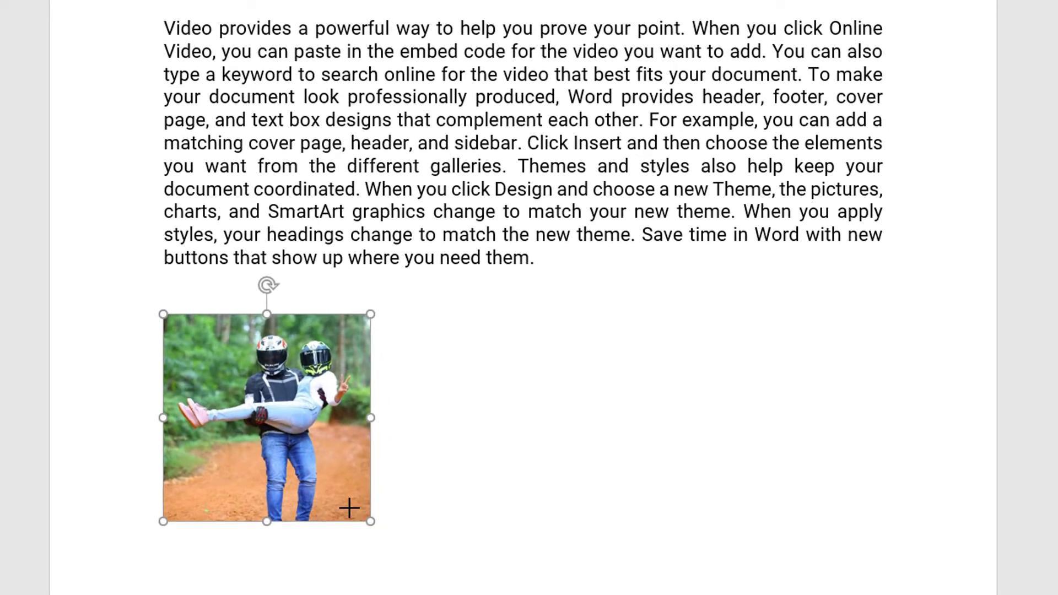
pyautogui.moveTo(349, 507); pyautogui.dragTo(296, 484)
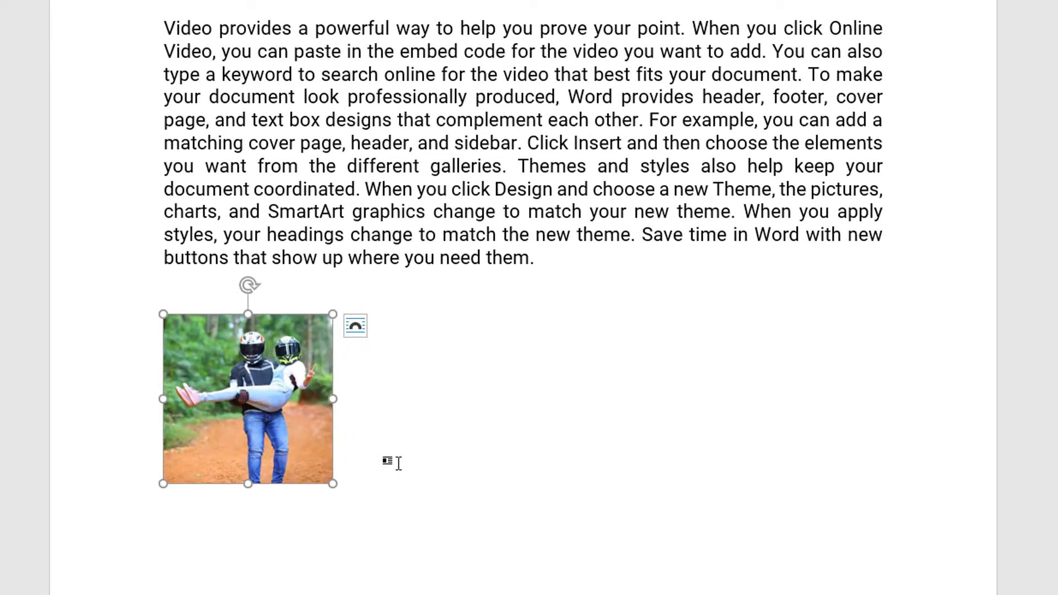
# Try to move the selected picture freely into the empty space beside and below it.
pyautogui.click(413, 412)
pyautogui.click(263, 352)
pyautogui.moveTo(282, 385)
pyautogui.mouseDown()
pyautogui.moveTo(283, 363)
pyautogui.moveTo(290, 391)
pyautogui.mouseUp()
pyautogui.moveTo(278, 365); pyautogui.dragTo(464, 448)
pyautogui.moveTo(253, 370); pyautogui.dragTo(472, 467)
pyautogui.moveTo(281, 394); pyautogui.dragTo(380, 455)
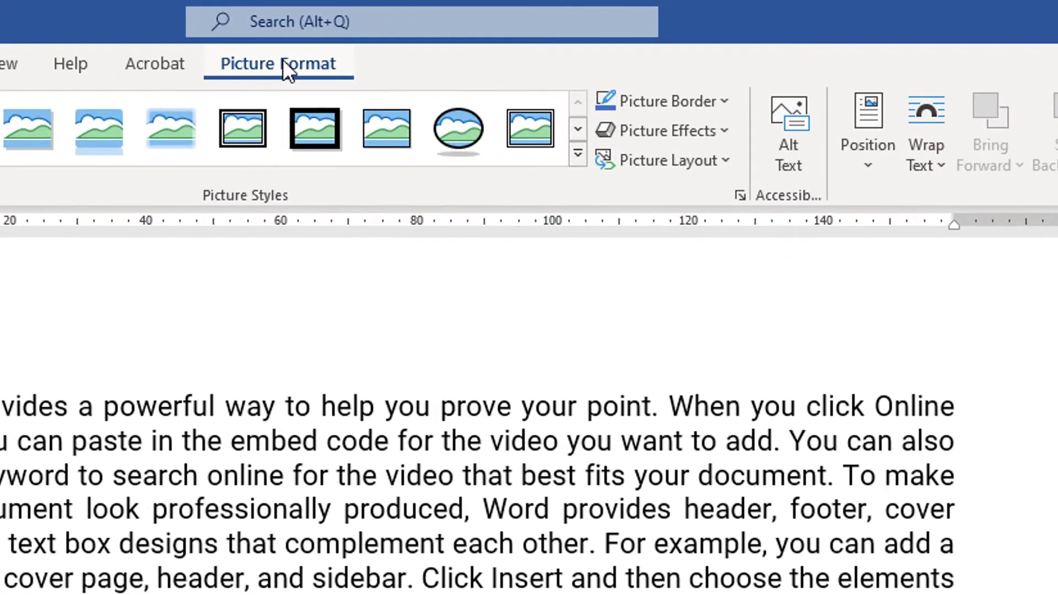
# Set the selected picture's text wrapping to Tight.
pyautogui.click(282, 60)
pyautogui.click(935, 164)
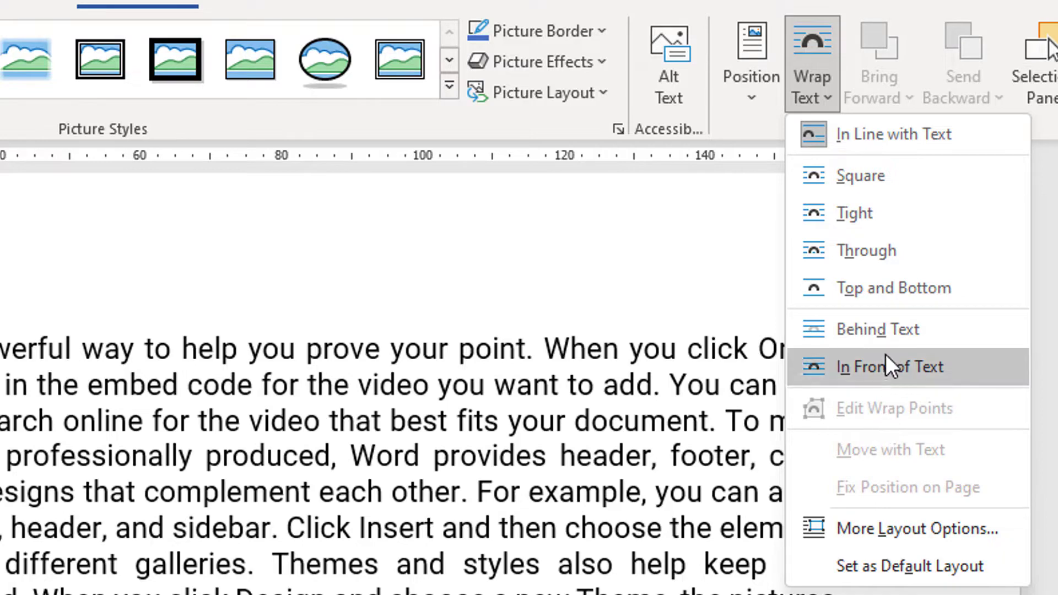
pyautogui.click(851, 214)
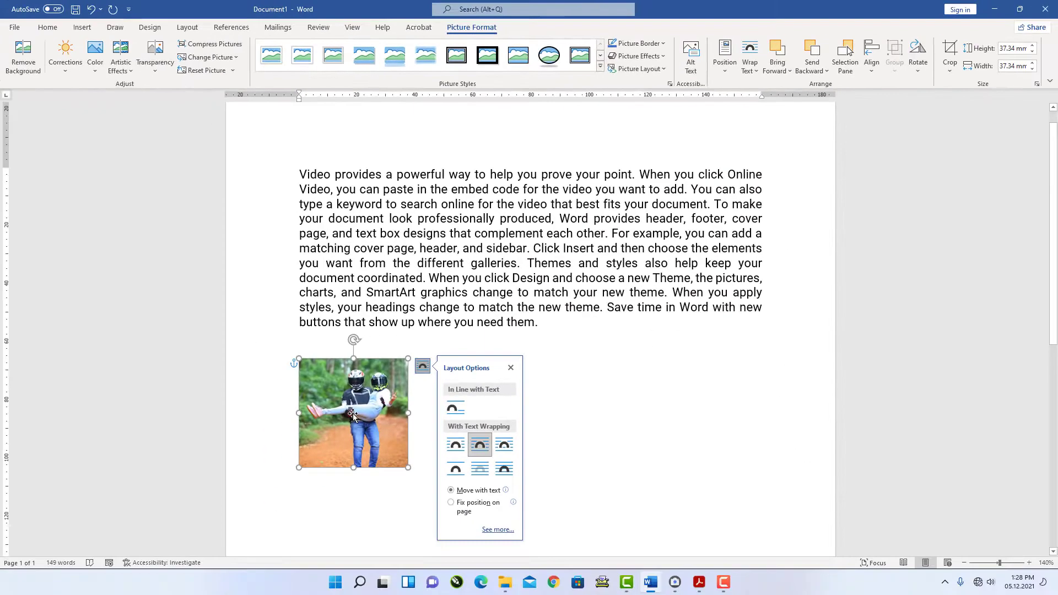
# Move the picture up to the beginning of the paragraph, aligning it with the left margin so the text wraps around it.
pyautogui.moveTo(353, 410); pyautogui.dragTo(353, 378)
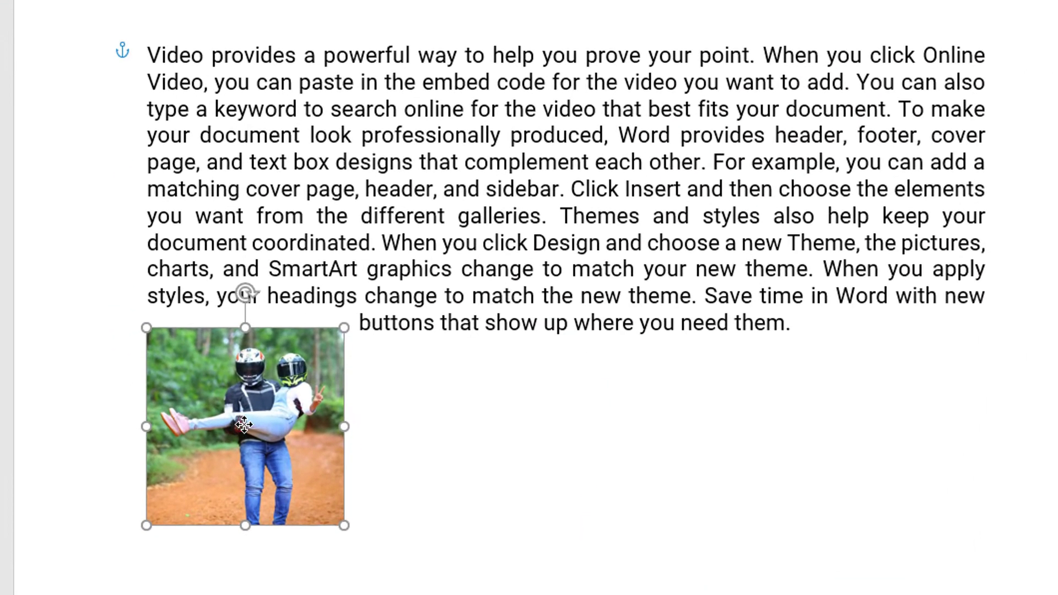
pyautogui.moveTo(244, 424); pyautogui.dragTo(156, 164)
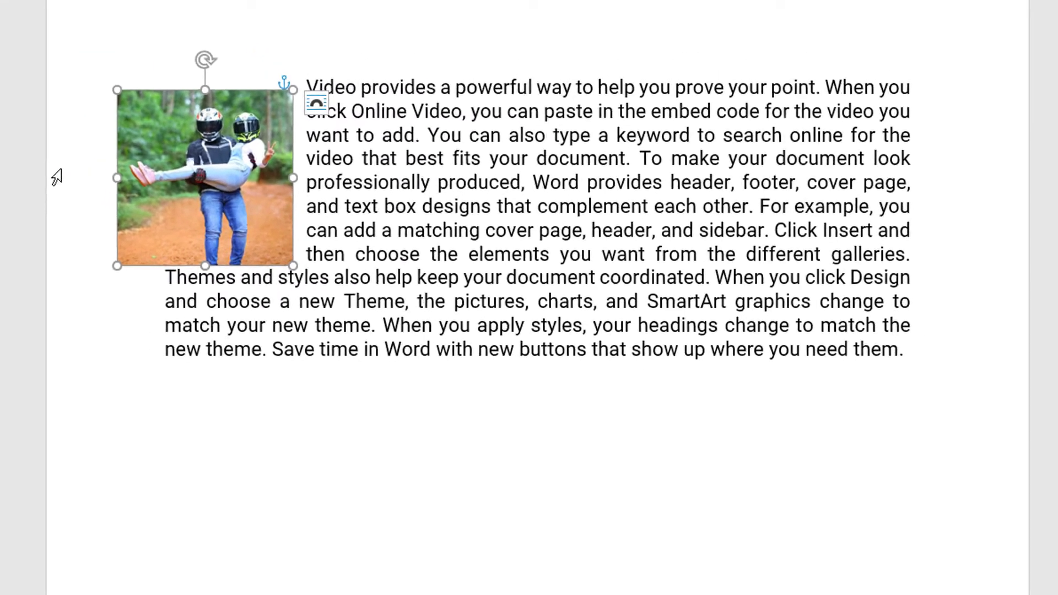
pyautogui.moveTo(177, 130); pyautogui.dragTo(171, 113)
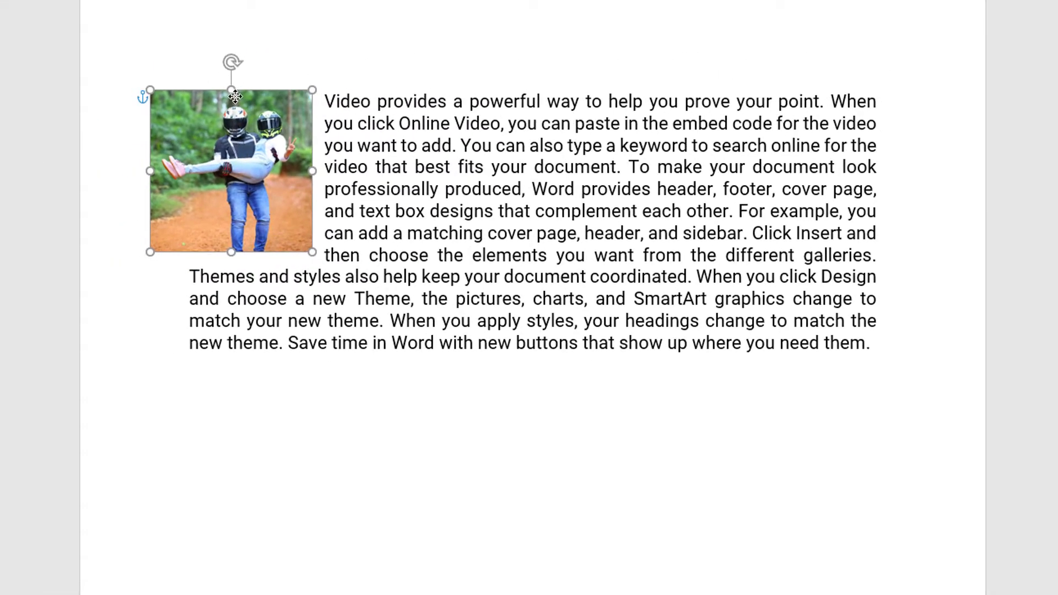
pyautogui.moveTo(235, 97); pyautogui.dragTo(230, 97)
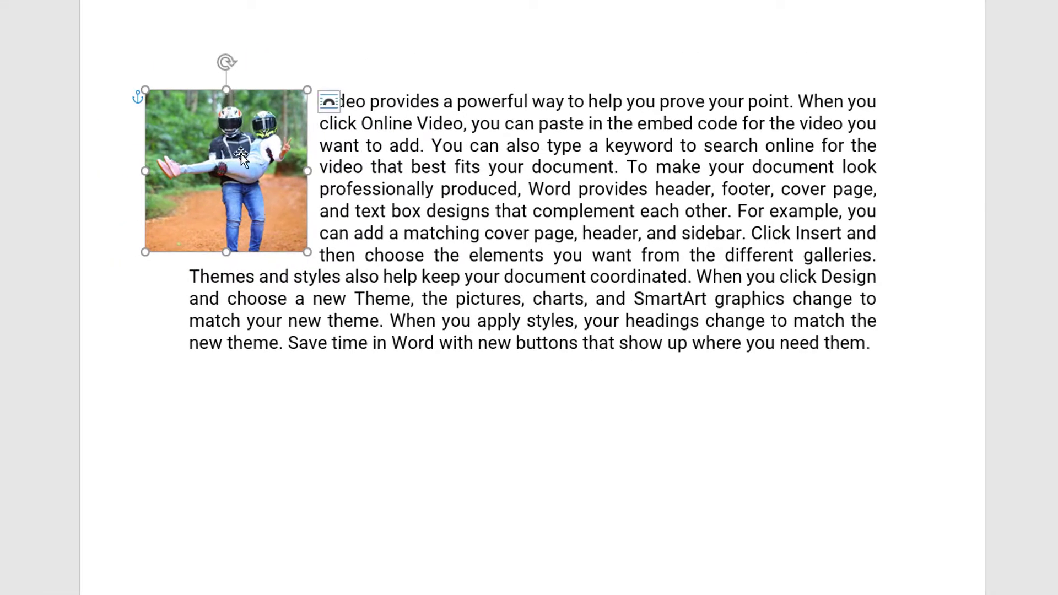
pyautogui.moveTo(241, 155); pyautogui.dragTo(289, 137)
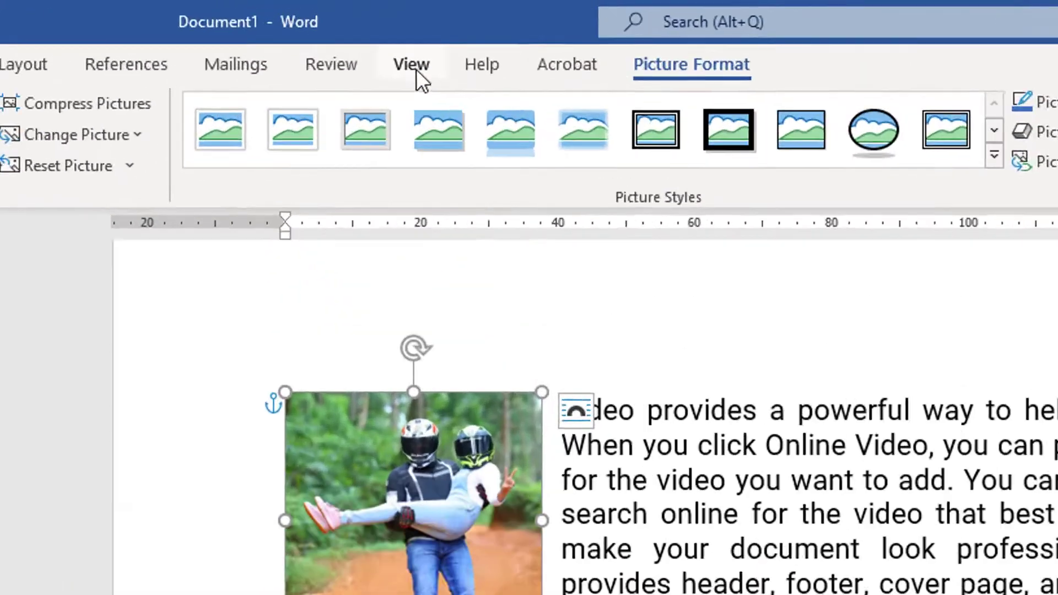
# Turn on the document gridlines to help position the picture.
pyautogui.click(416, 68)
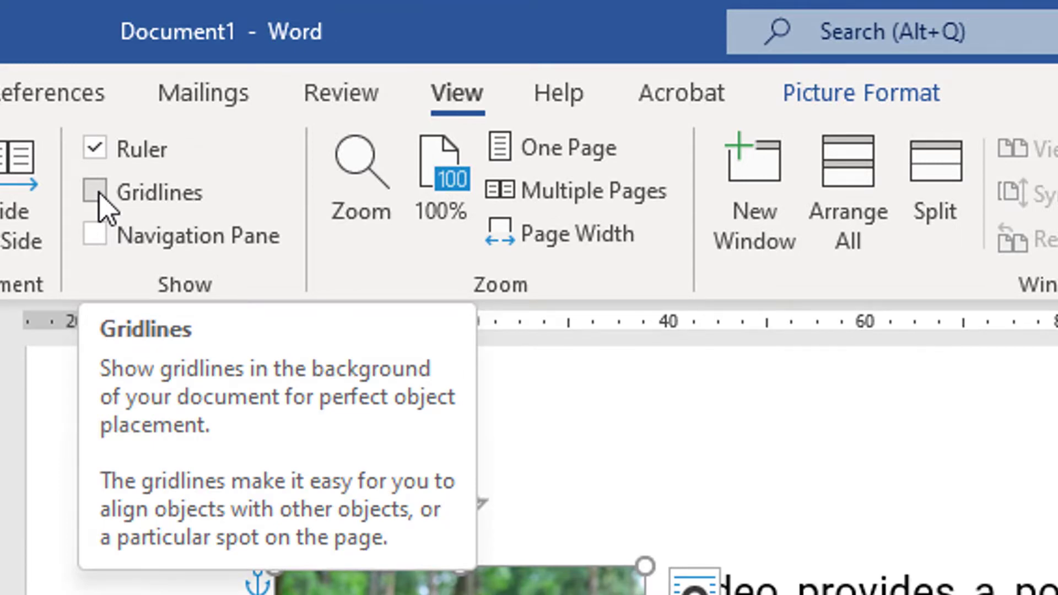
pyautogui.click(101, 195)
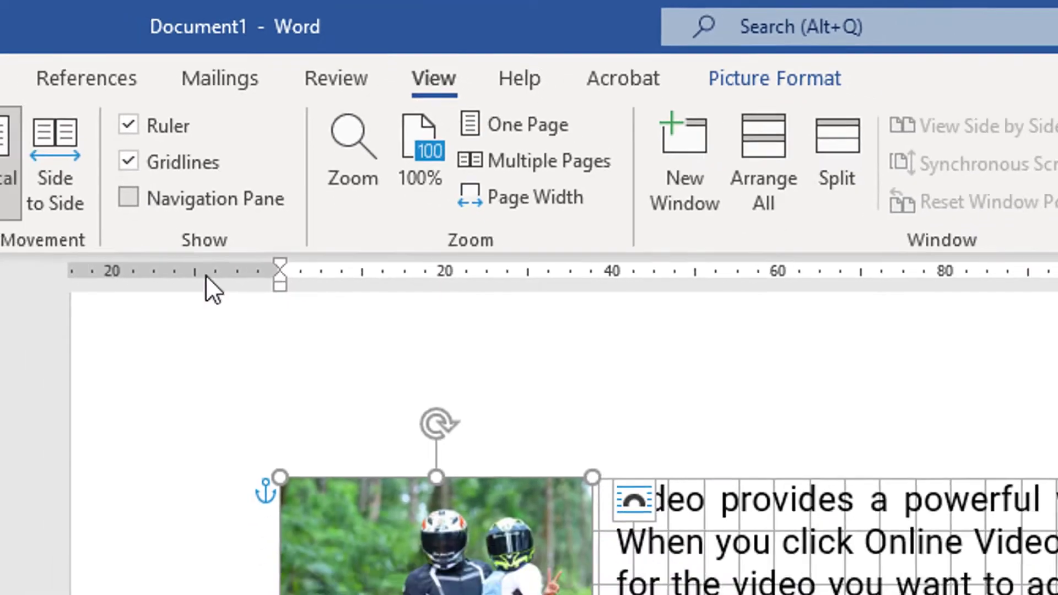